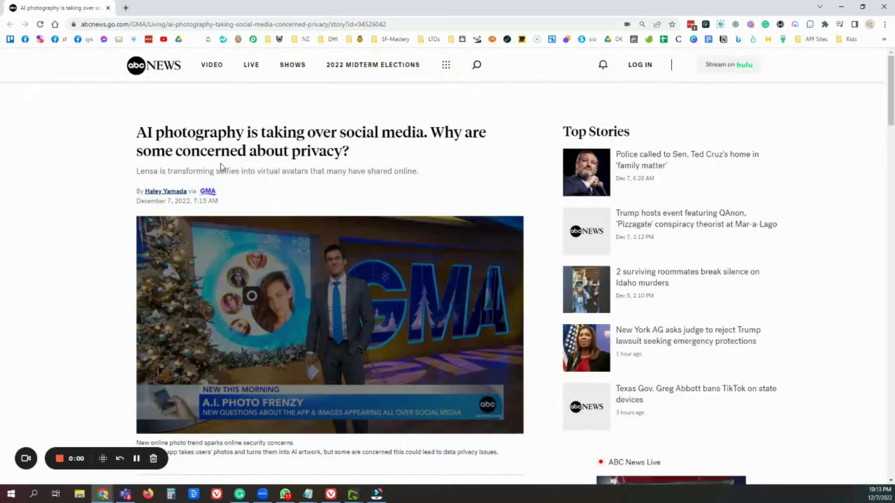
Step: Scroll down through the Lensa AI news article in Chrome
{"action": "scroll", "coordinate": [221, 163], "scroll_direction": "down", "scroll_amount": 10}
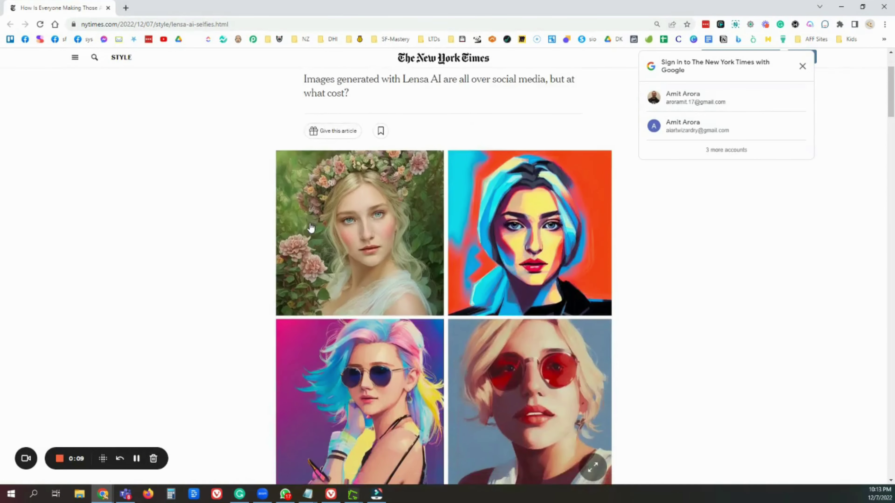
{"action": "scroll", "coordinate": [311, 227], "scroll_direction": "down", "scroll_amount": 15}
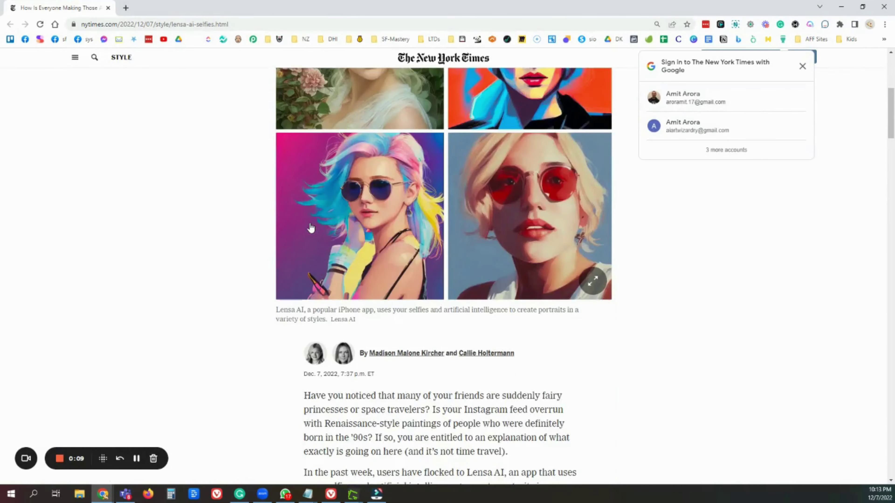
{"action": "scroll", "coordinate": [440, 268], "scroll_direction": "down", "scroll_amount": 8}
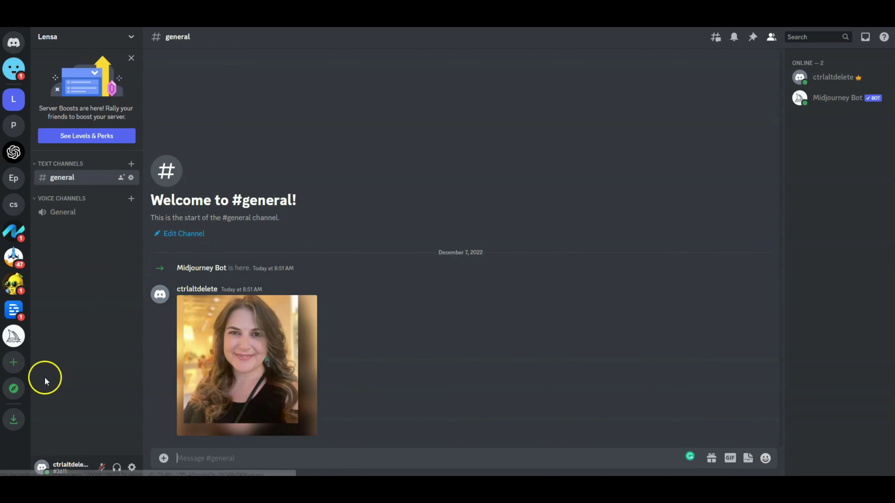
Step: Create a 'For me and my friends' server from scratch named 'Lensa Vs MJ'
{"action": "left_click", "coordinate": [14, 362]}
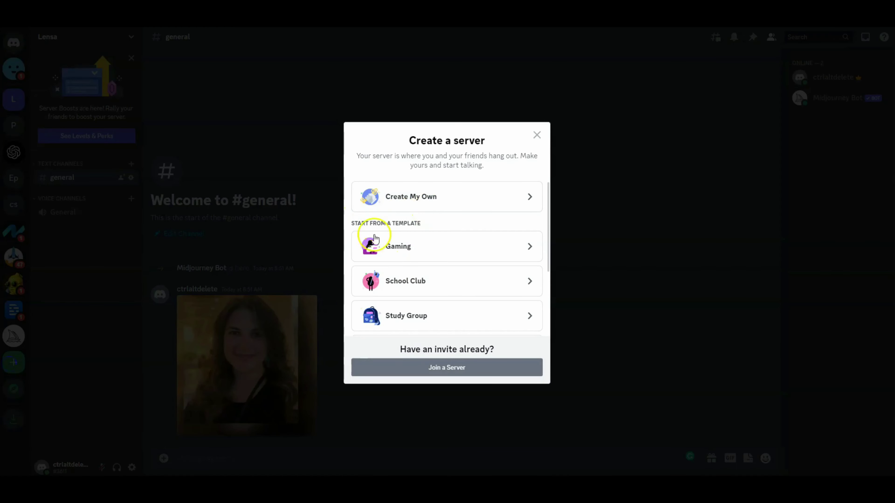
{"action": "left_click", "coordinate": [426, 196]}
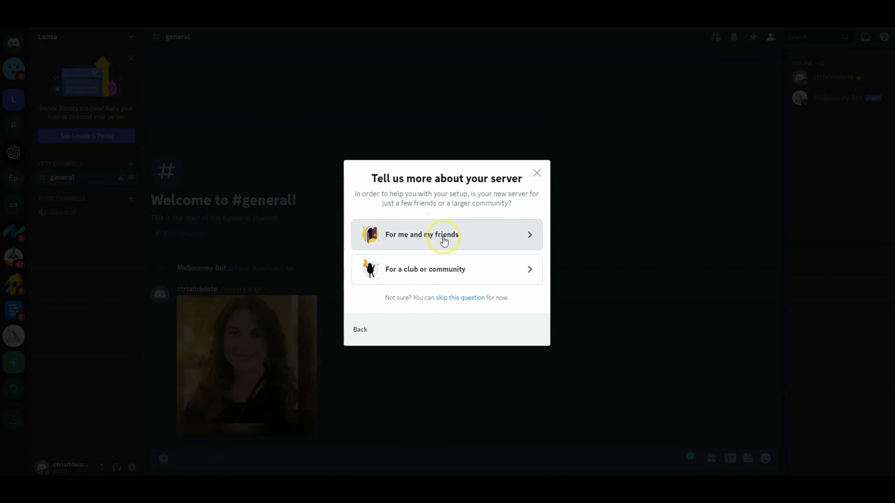
{"action": "left_click", "coordinate": [492, 388]}
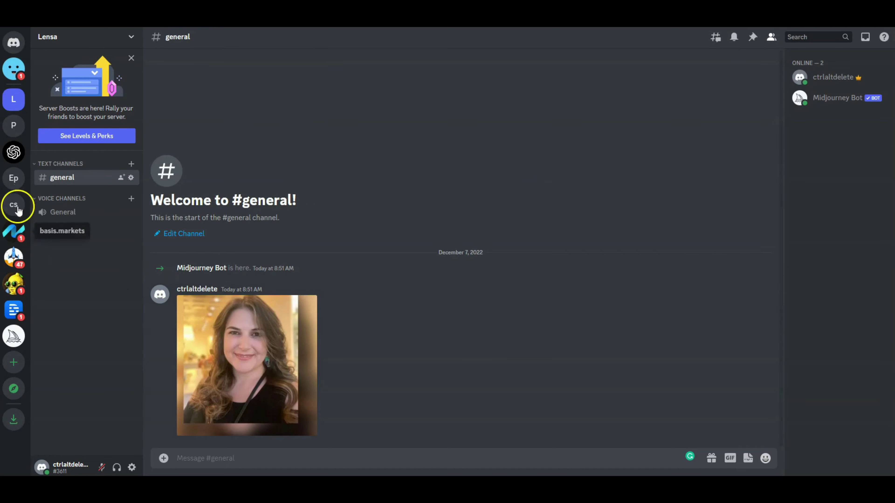
{"action": "left_click", "coordinate": [20, 366]}
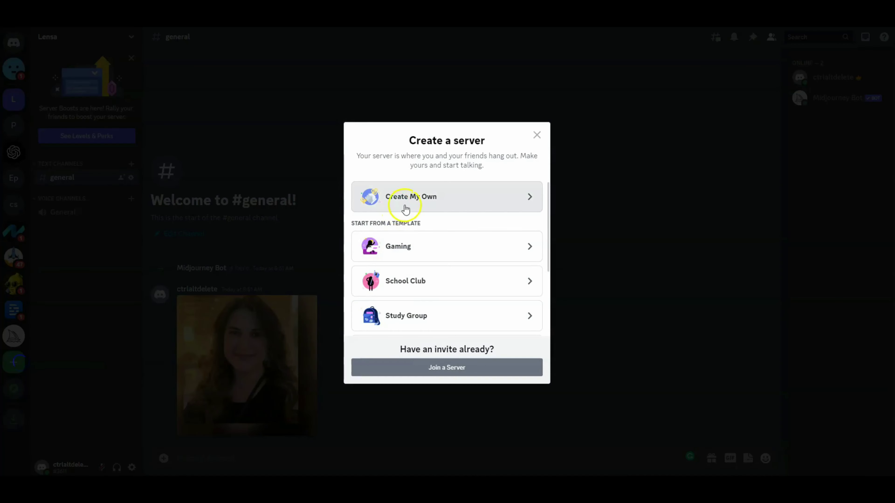
{"action": "left_click", "coordinate": [405, 203]}
{"action": "left_click", "coordinate": [433, 247]}
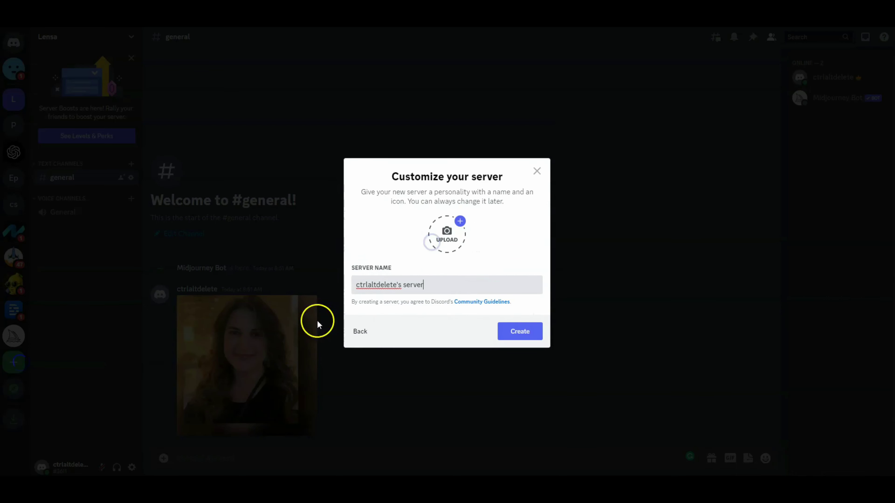
{"action": "type", "text": "Lensa Vs MJ"}
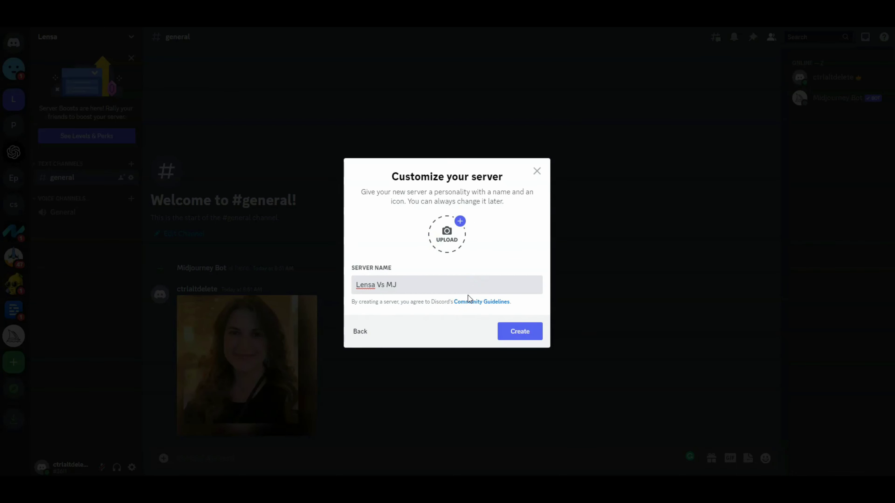
{"action": "left_click", "coordinate": [527, 329]}
{"action": "left_click", "coordinate": [527, 329]}
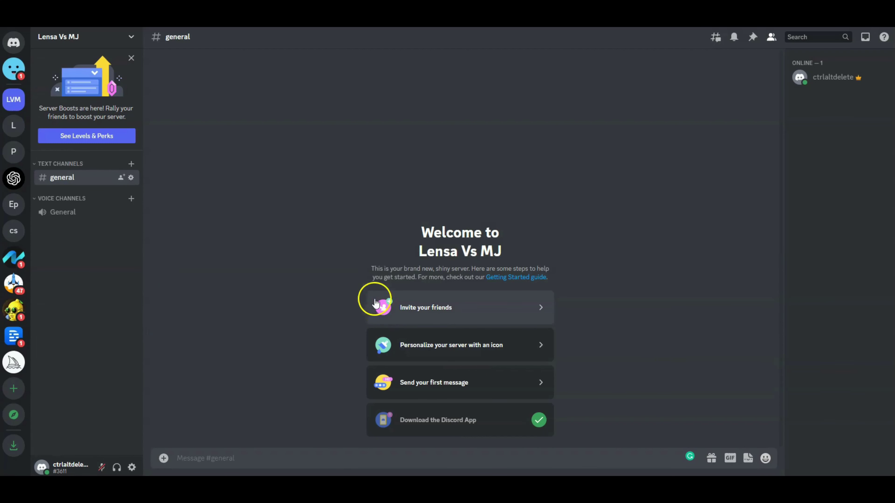
Step: Invite Midjourney Bot from the Midjourney server to Lensa Vs MJ, passing the captcha
{"action": "left_click", "coordinate": [21, 367]}
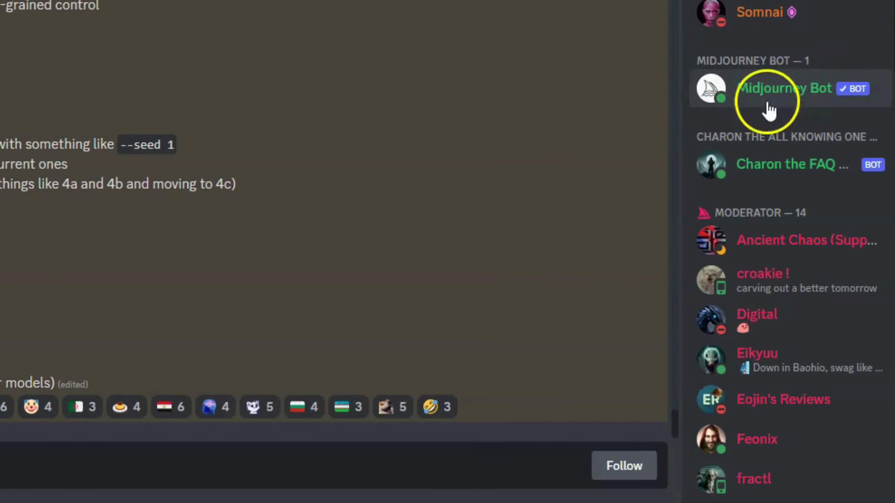
{"action": "left_click", "coordinate": [736, 92]}
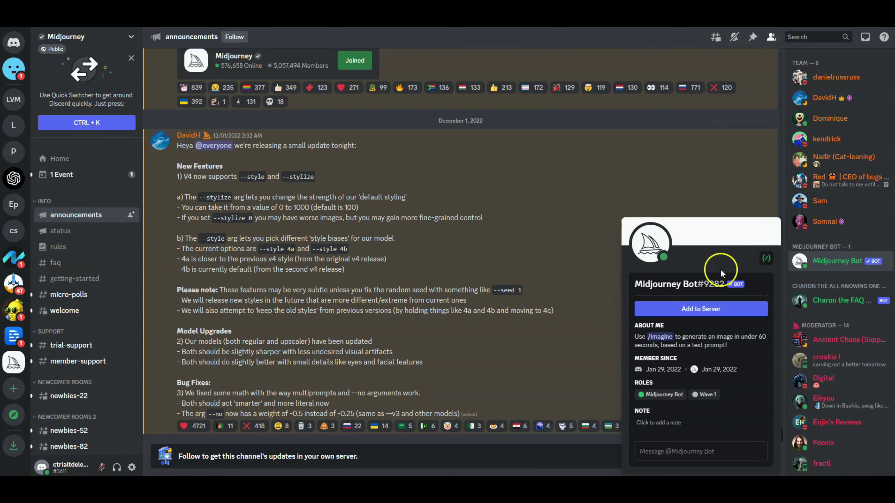
{"action": "left_click", "coordinate": [690, 309]}
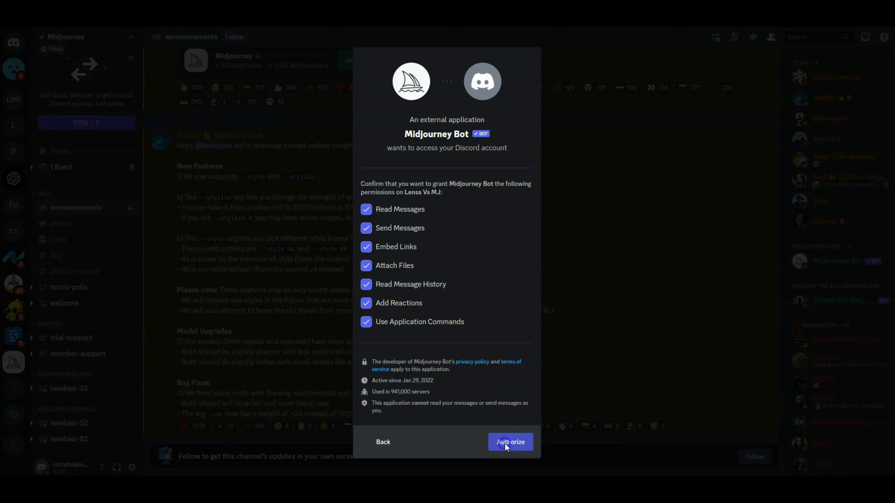
{"action": "left_click", "coordinate": [506, 444]}
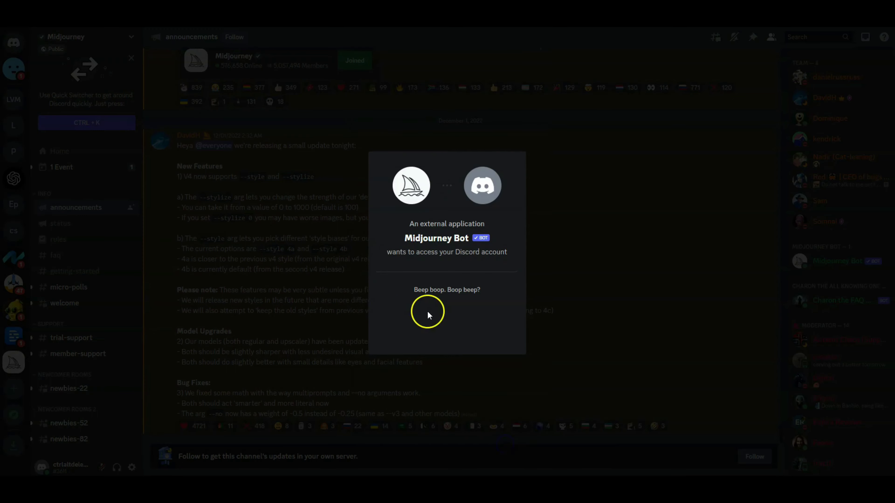
{"action": "left_click", "coordinate": [392, 321]}
{"action": "left_click", "coordinate": [500, 172]}
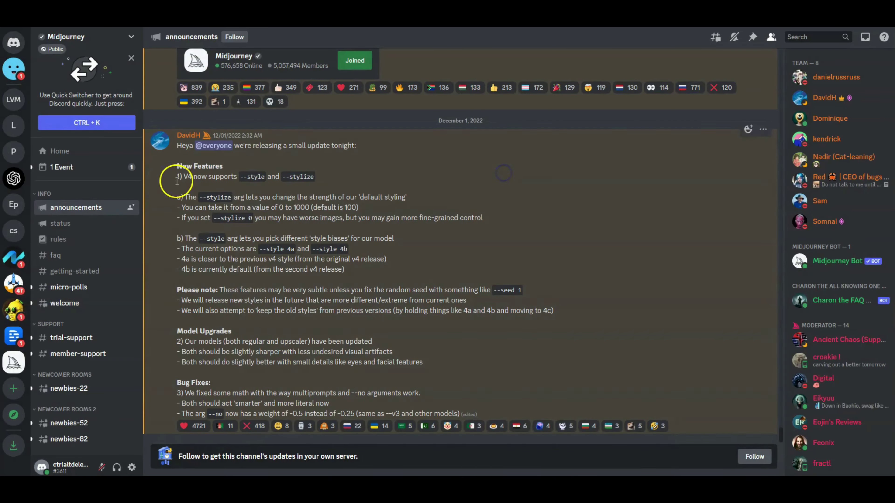
Step: Upload the woman's seed portrait photo to Lensa Vs MJ #general and send it
{"action": "left_click", "coordinate": [14, 100]}
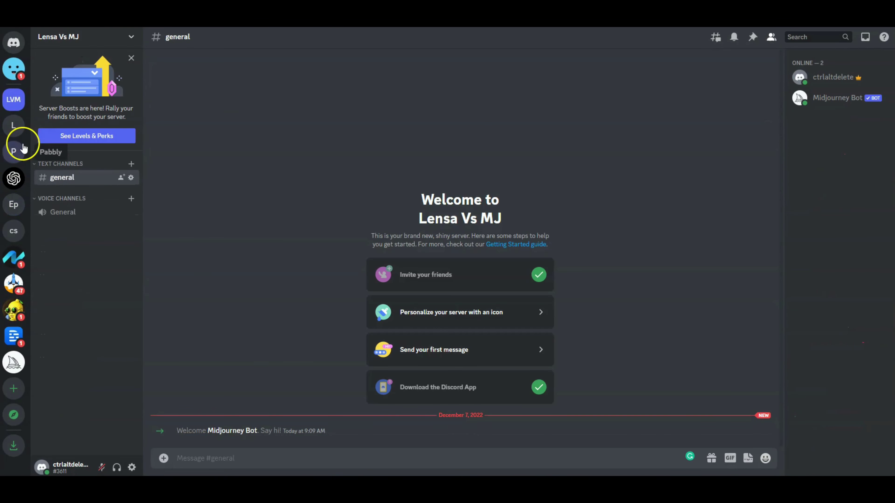
{"action": "left_click", "coordinate": [169, 462]}
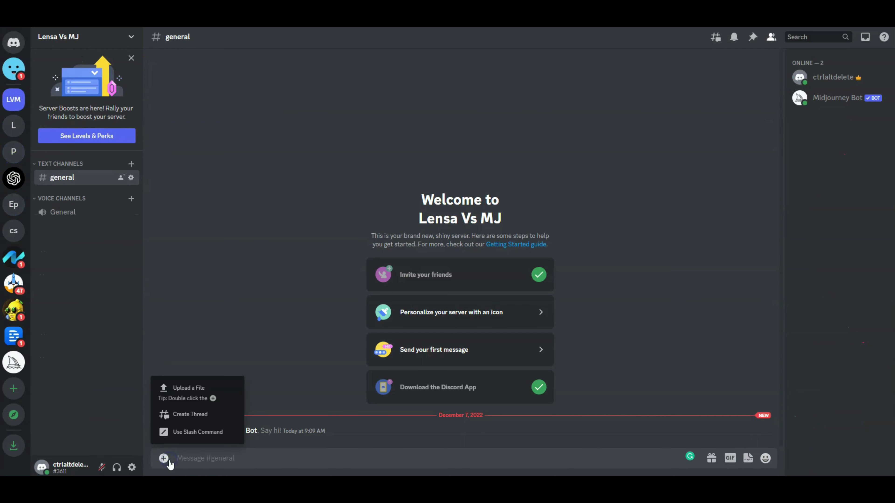
{"action": "left_click", "coordinate": [193, 392]}
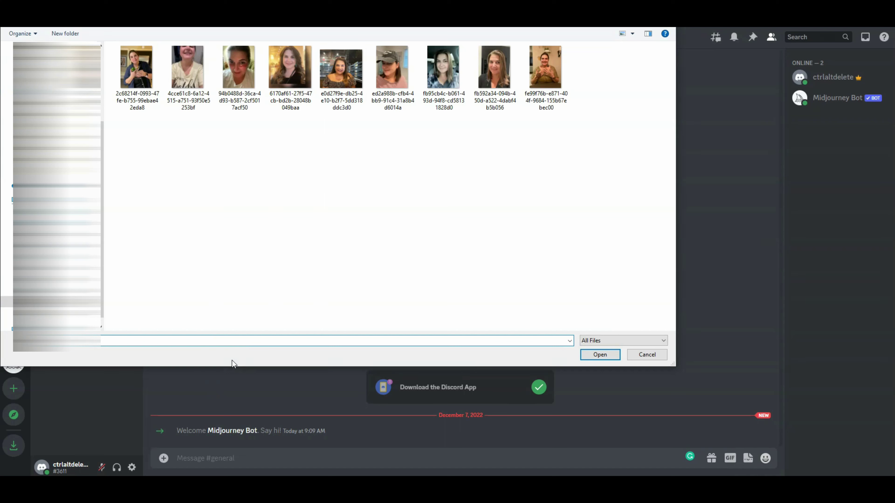
{"action": "left_click", "coordinate": [331, 97]}
{"action": "left_click", "coordinate": [609, 353]}
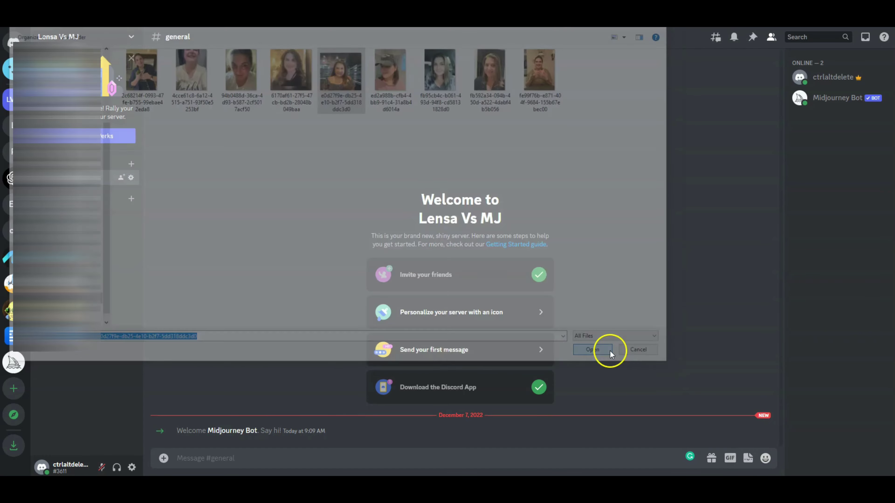
{"action": "key", "text": "Return"}
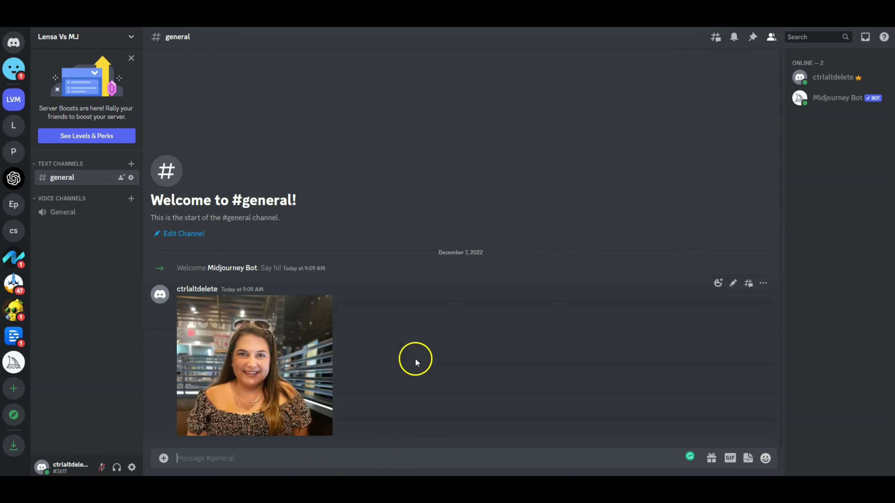
Step: Copy the posted photo's image address from its enlarged view
{"action": "left_click", "coordinate": [279, 335]}
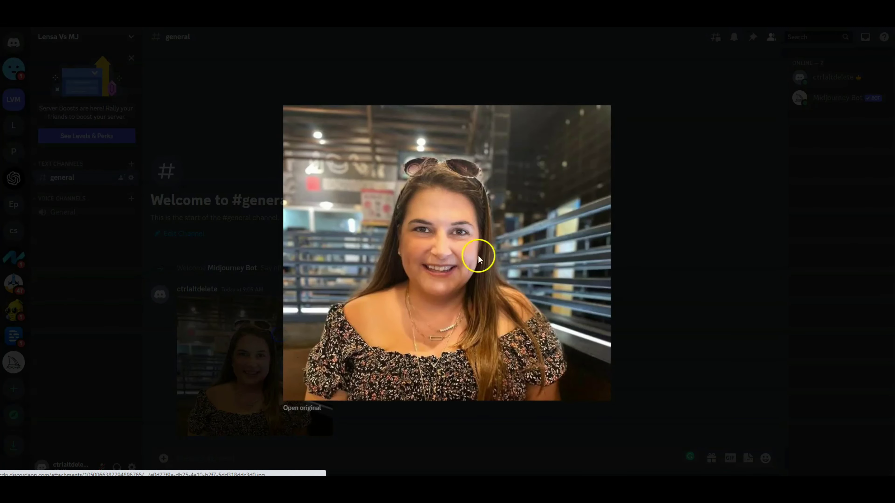
{"action": "right_click", "coordinate": [477, 255]}
{"action": "left_click", "coordinate": [522, 286]}
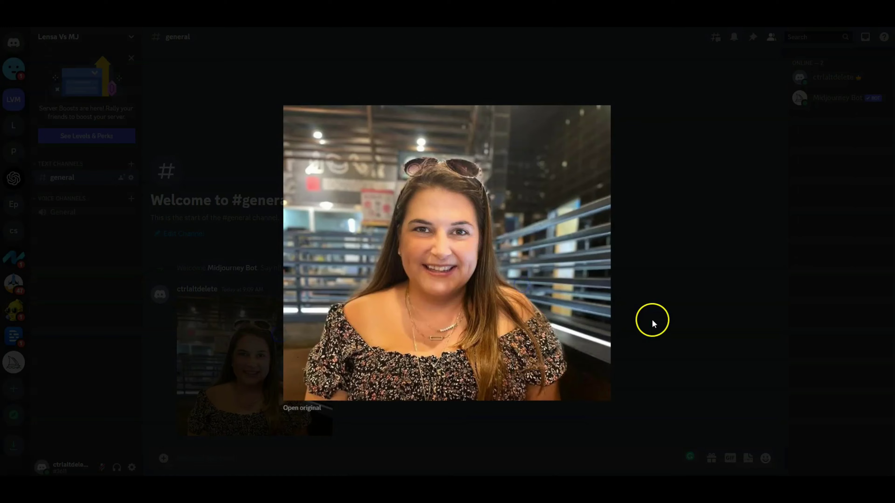
{"action": "left_click", "coordinate": [653, 319]}
Step: Send /imagine with the photo link plus ', cartoon' to Midjourney Bot
{"action": "left_click", "coordinate": [364, 461]}
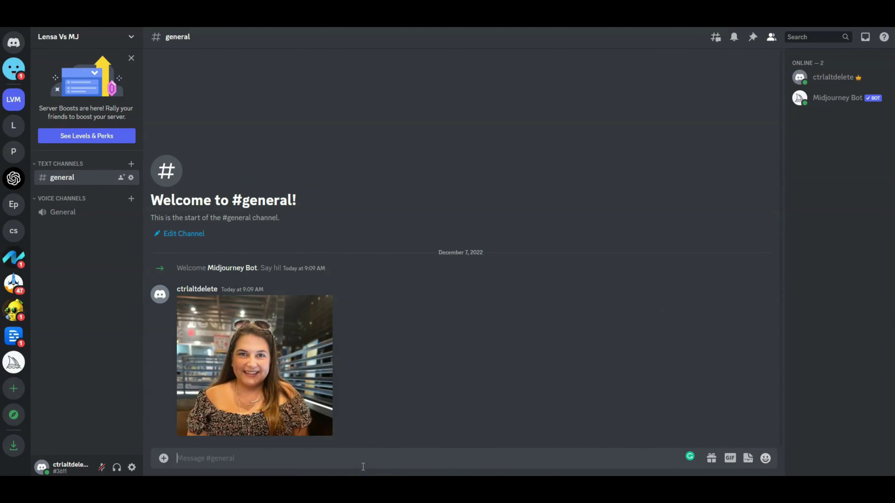
{"action": "type", "text": "/"}
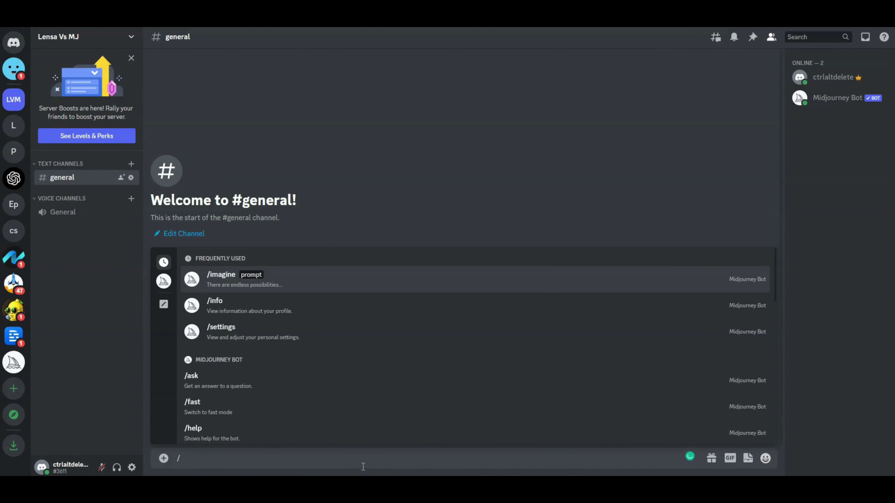
{"action": "type", "text": "im"}
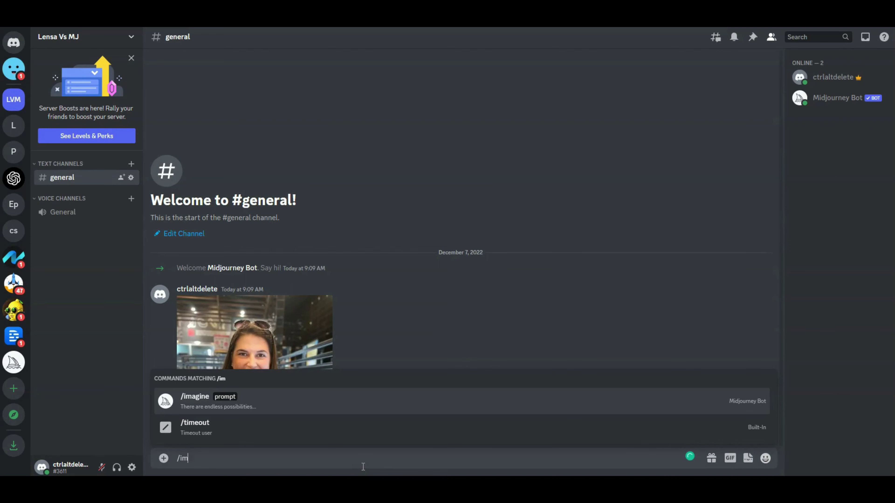
{"action": "left_click", "coordinate": [245, 408]}
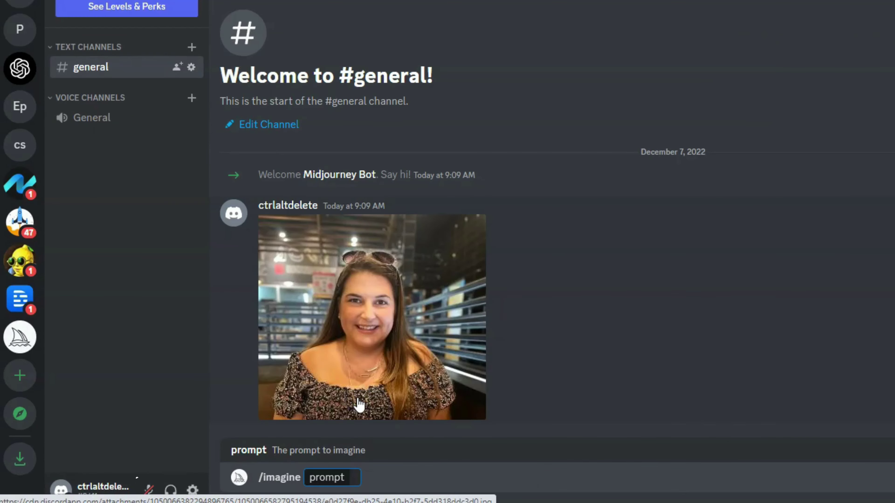
{"action": "key", "text": "ctrl+v"}
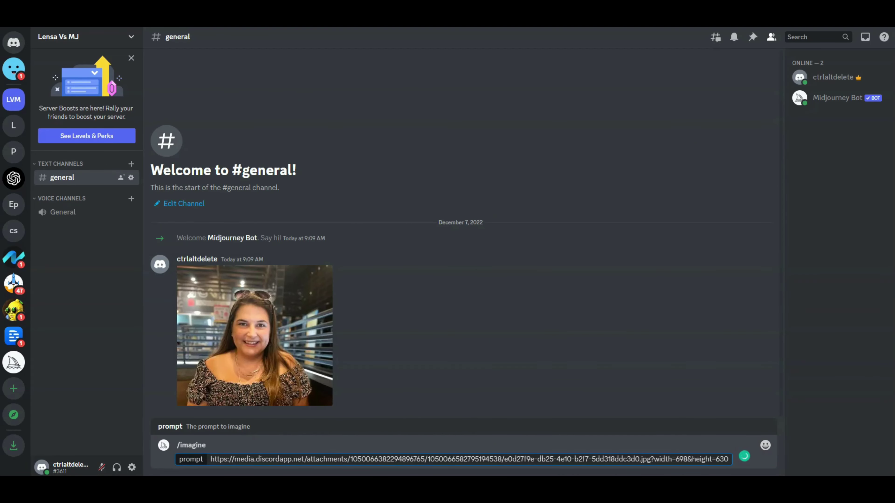
{"action": "type", "text": ", cartoon"}
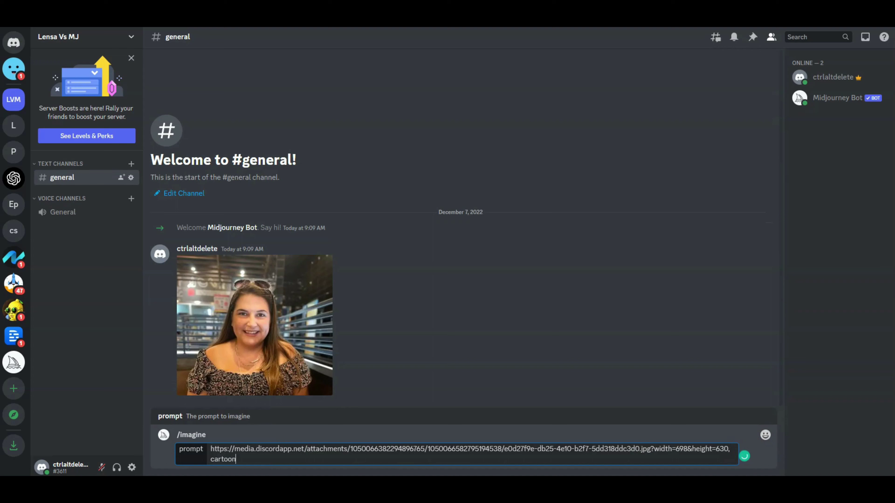
{"action": "key", "text": "Return"}
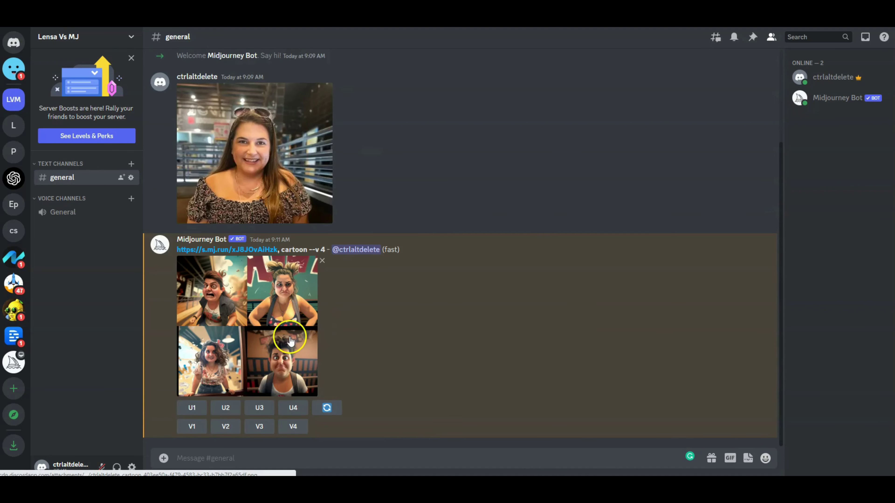
Step: View Midjourney's four-image cartoon grid enlarged, then return to the message box
{"action": "left_click", "coordinate": [287, 337]}
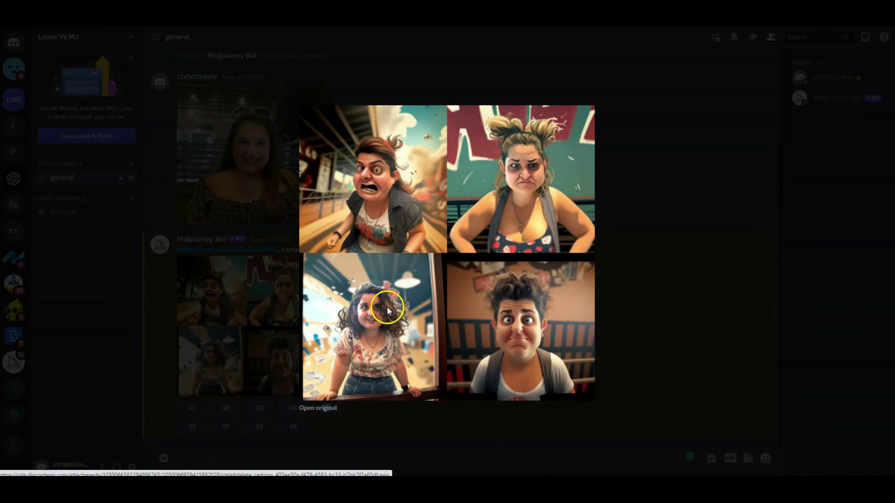
{"action": "left_click", "coordinate": [652, 314]}
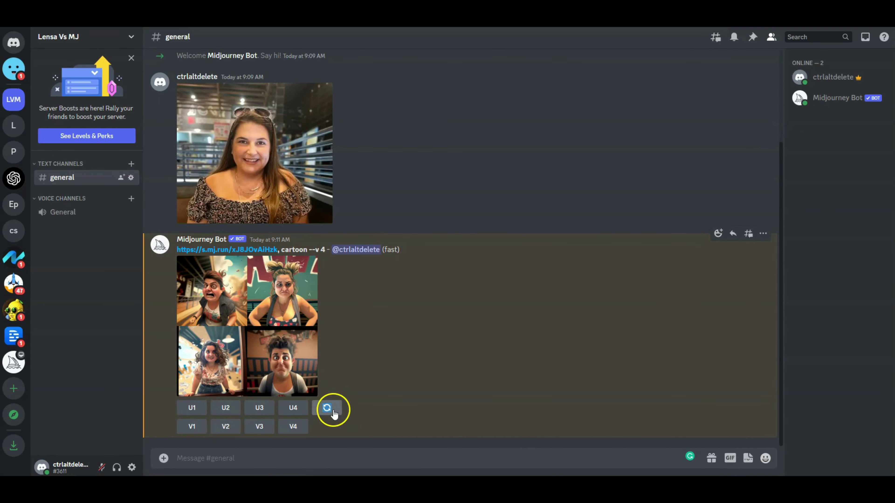
{"action": "left_click", "coordinate": [349, 457]}
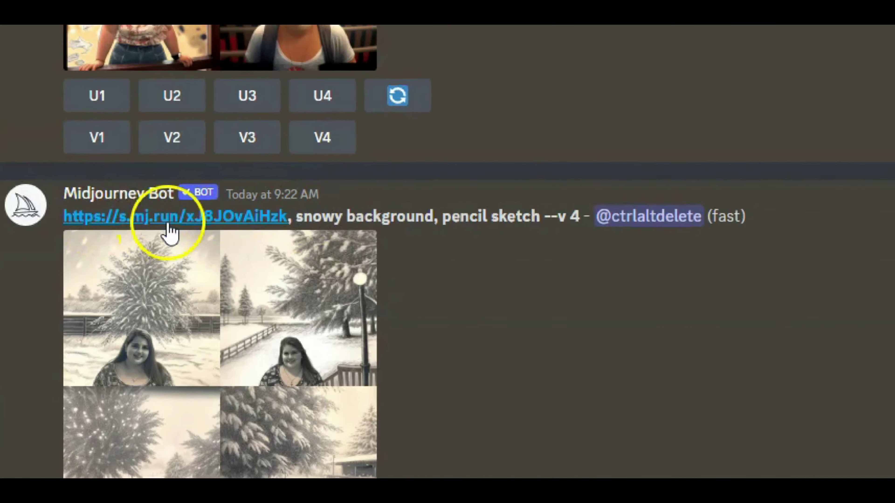
{"action": "left_click_drag", "start_coordinate": [177, 249], "coordinate": [329, 240]}
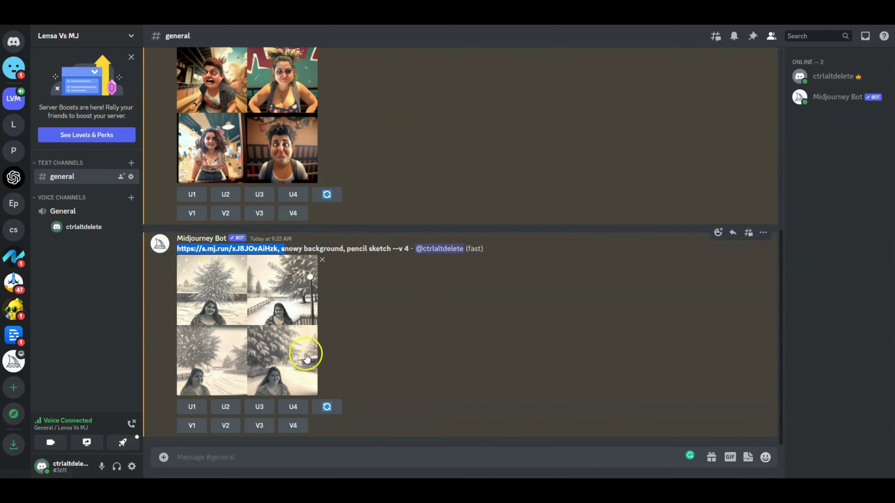
{"action": "left_click", "coordinate": [303, 353]}
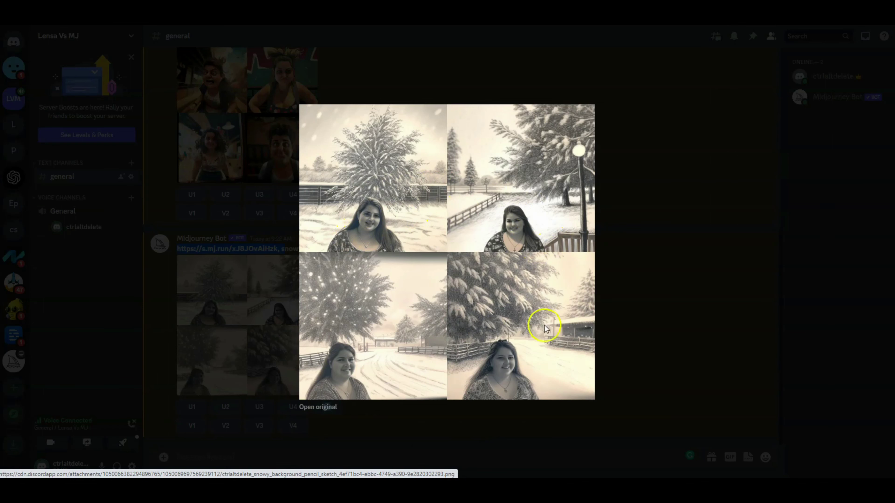
{"action": "left_click", "coordinate": [632, 334]}
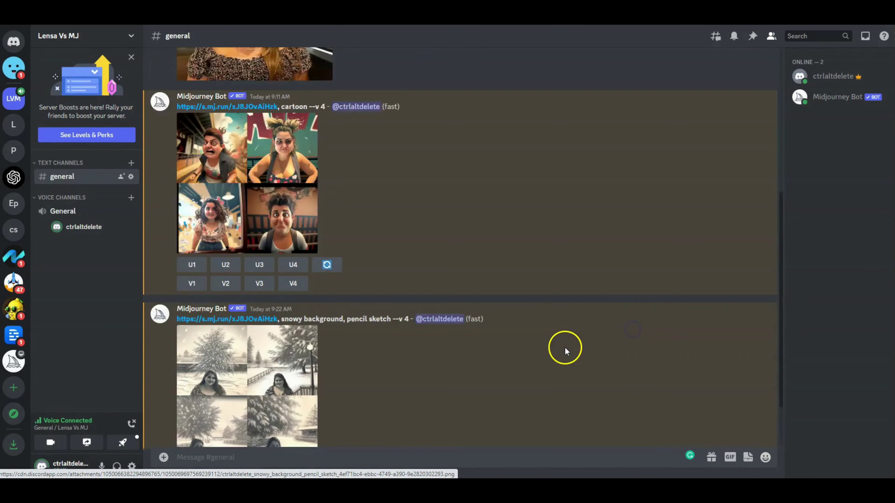
{"action": "scroll", "coordinate": [565, 348], "scroll_direction": "up", "scroll_amount": 10}
{"action": "scroll", "coordinate": [528, 341], "scroll_direction": "down", "scroll_amount": 1}
{"action": "scroll", "coordinate": [494, 335], "scroll_direction": "down", "scroll_amount": 8}
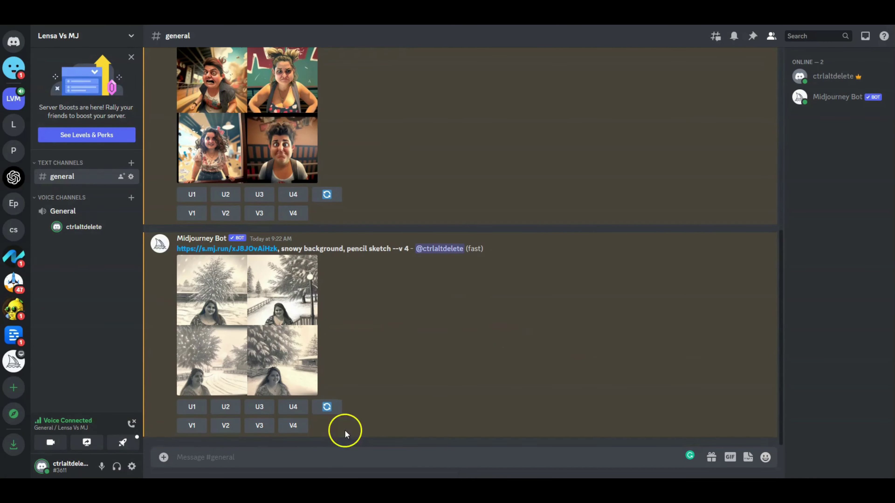
Step: Upload and send the woman's seed portrait photo in #general again
{"action": "left_click", "coordinate": [163, 457]}
{"action": "left_click", "coordinate": [196, 392]}
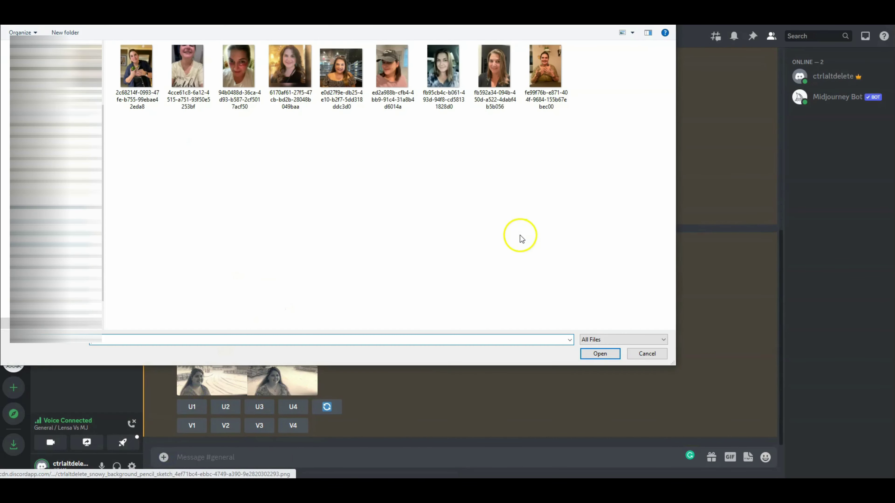
{"action": "left_click", "coordinate": [285, 77]}
{"action": "left_click", "coordinate": [601, 354]}
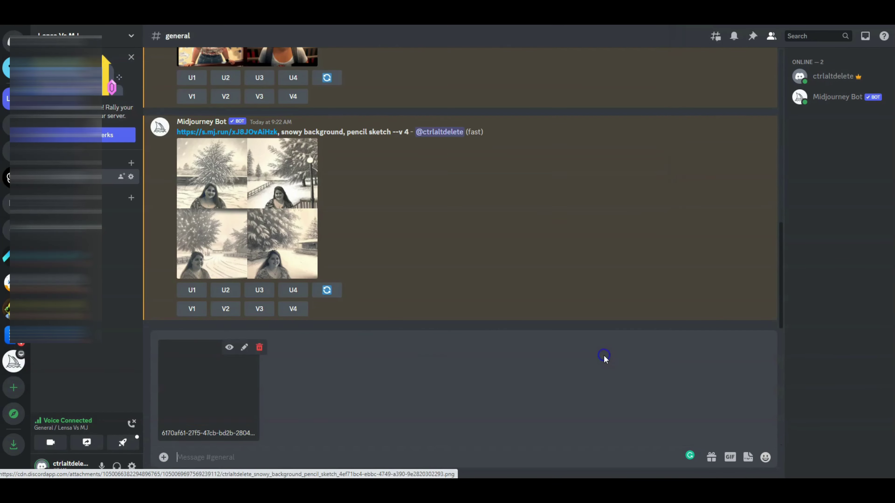
{"action": "key", "text": "Return"}
Step: Copy the newly posted photo's image address from its enlarged view
{"action": "left_click", "coordinate": [519, 347]}
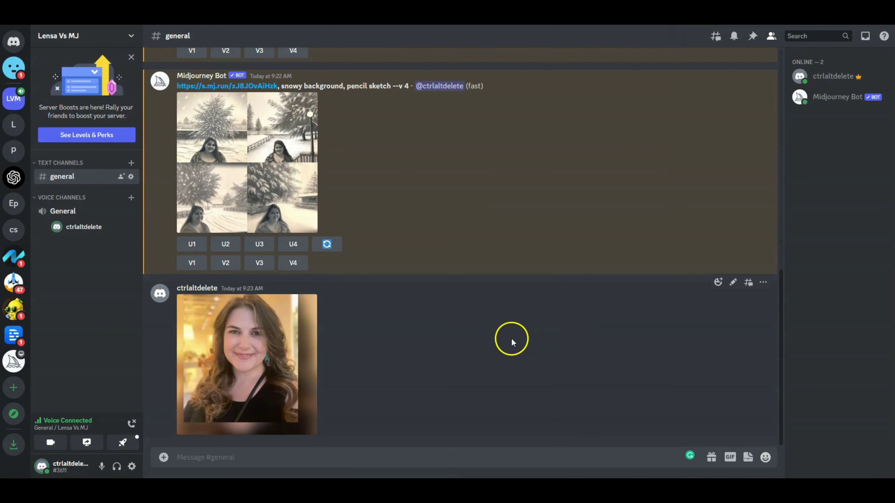
{"action": "left_click", "coordinate": [236, 343]}
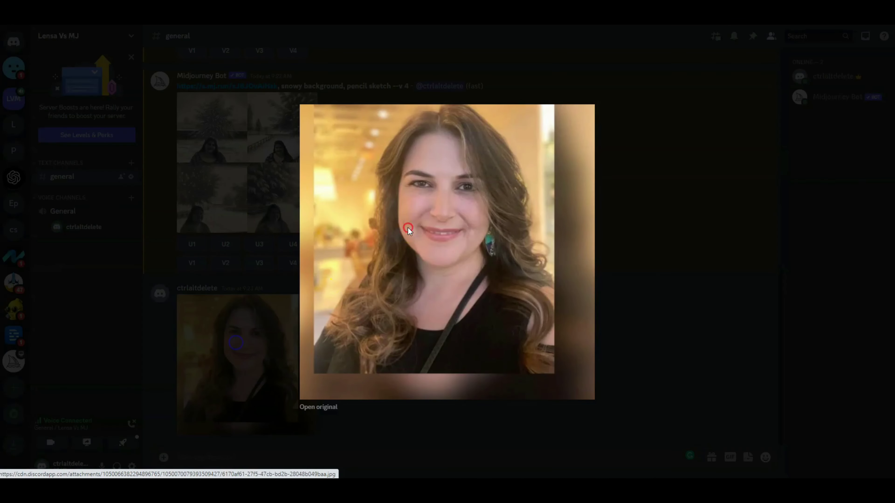
{"action": "right_click", "coordinate": [408, 230]}
{"action": "left_click", "coordinate": [445, 265]}
{"action": "left_click", "coordinate": [610, 430]}
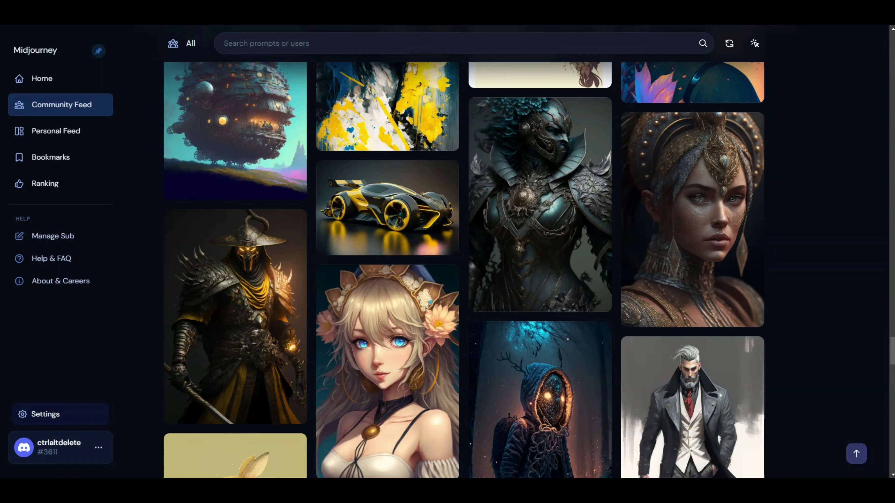
{"action": "mouse_move", "coordinate": [235, 126]}
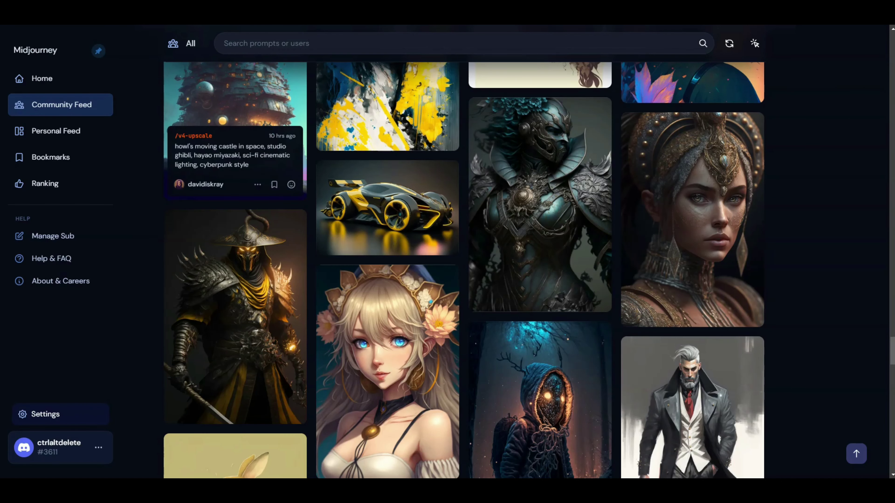
{"action": "key", "text": "F5"}
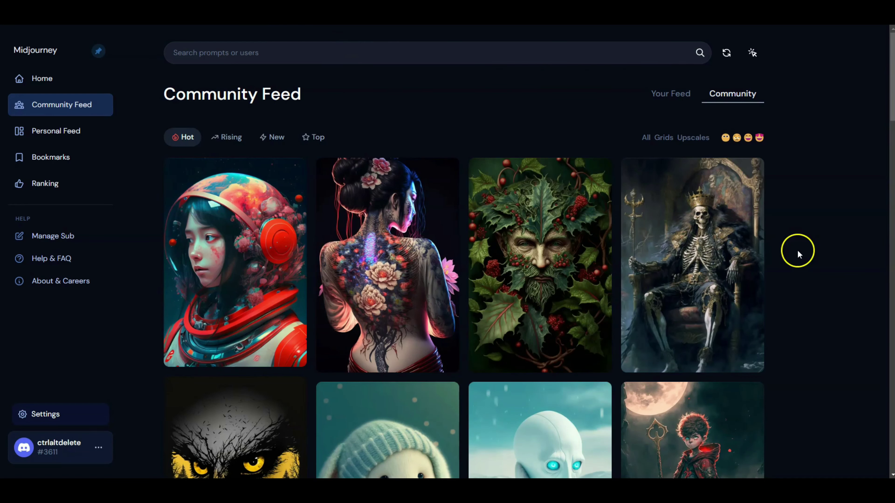
{"action": "scroll", "coordinate": [797, 251], "scroll_direction": "down", "scroll_amount": 8}
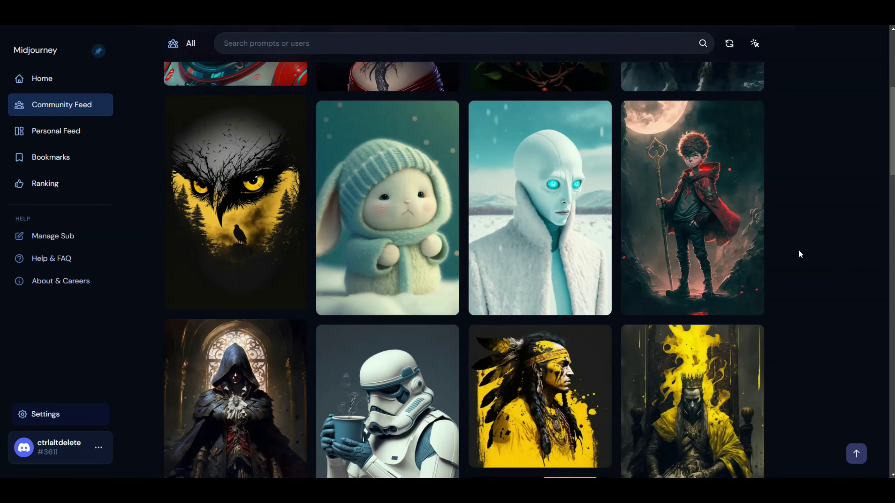
{"action": "scroll", "coordinate": [798, 251], "scroll_direction": "down", "scroll_amount": 6}
{"action": "scroll", "coordinate": [797, 249], "scroll_direction": "up", "scroll_amount": 9}
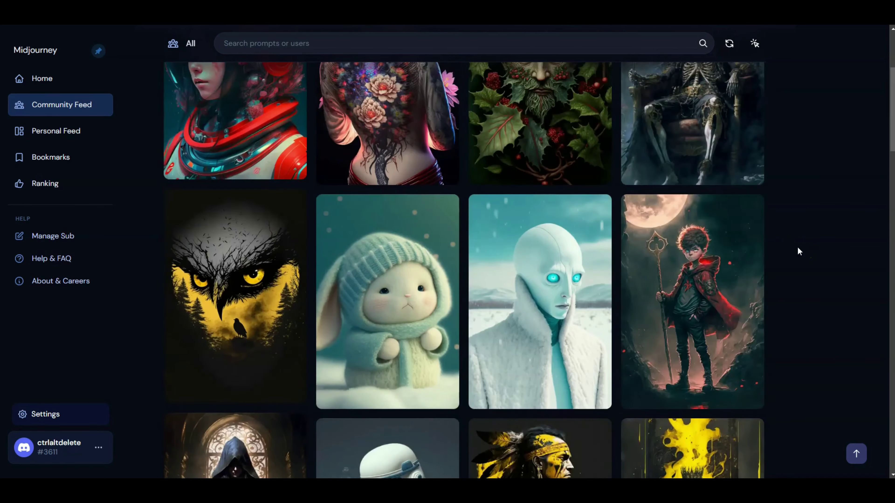
{"action": "scroll", "coordinate": [798, 251], "scroll_direction": "up", "scroll_amount": 5}
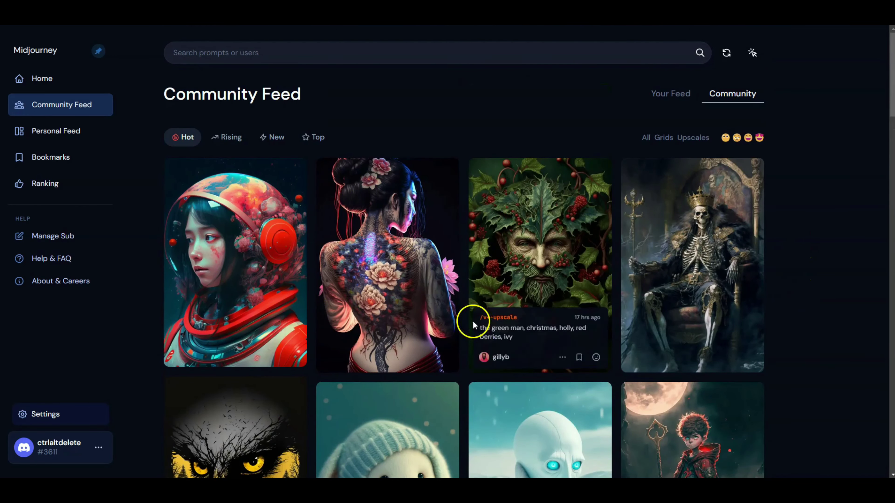
Step: Open the astronaut girl image in the Community Feed and read its prompt
{"action": "left_click", "coordinate": [221, 235]}
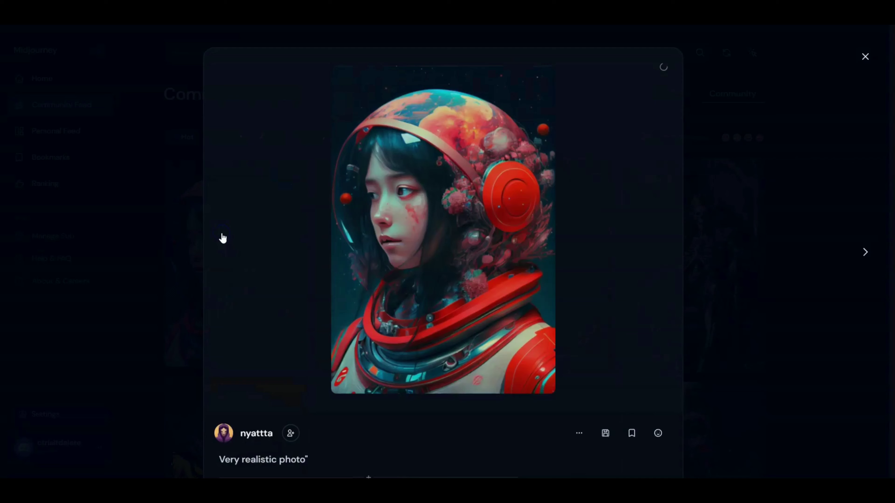
{"action": "scroll", "coordinate": [369, 286], "scroll_direction": "down", "scroll_amount": 4}
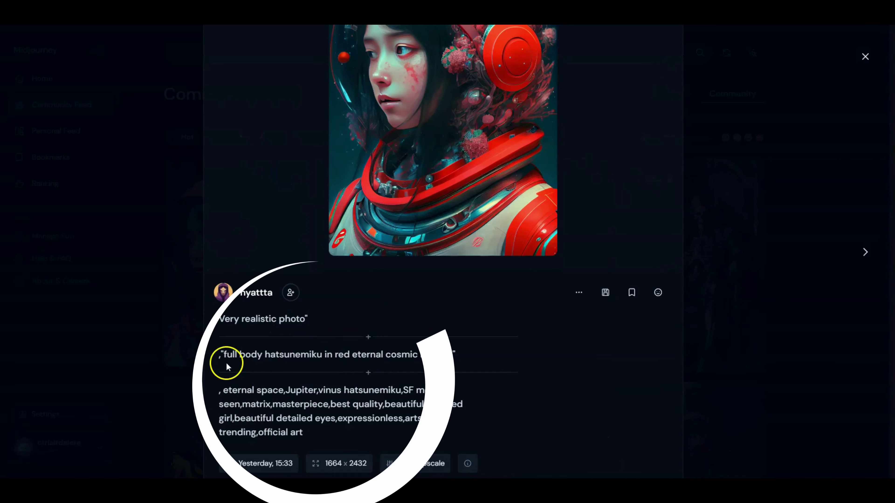
{"action": "scroll", "coordinate": [257, 296], "scroll_direction": "down", "scroll_amount": 4}
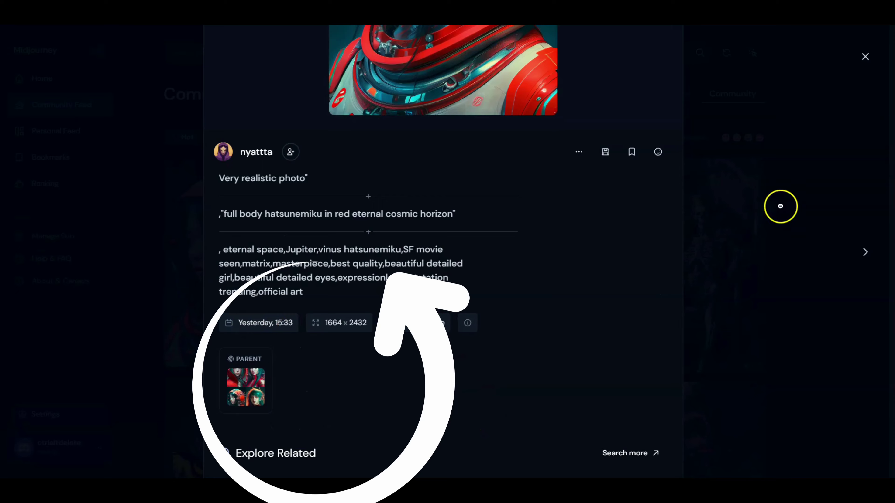
{"action": "left_click", "coordinate": [780, 206]}
Step: Open the forgotten-princess portrait further down and select its prompt text
{"action": "scroll", "coordinate": [781, 205], "scroll_direction": "down", "scroll_amount": 10}
{"action": "scroll", "coordinate": [780, 206], "scroll_direction": "down", "scroll_amount": 12}
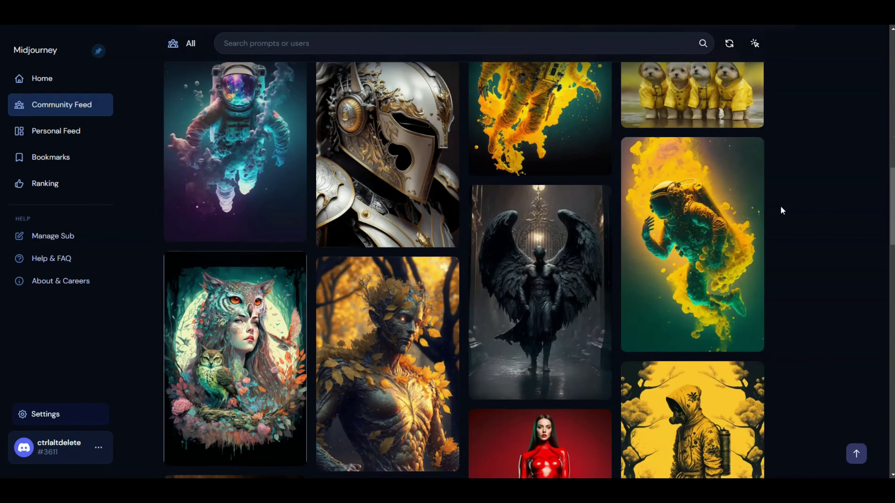
{"action": "scroll", "coordinate": [780, 210], "scroll_direction": "down", "scroll_amount": 8}
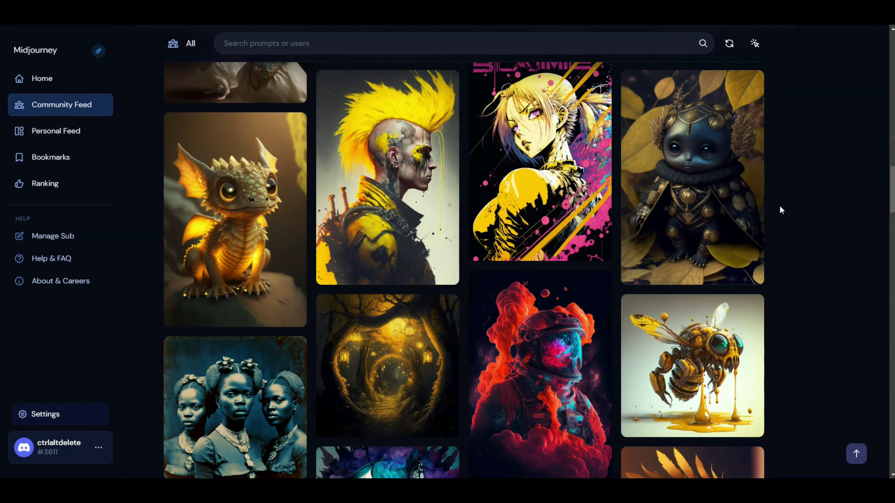
{"action": "scroll", "coordinate": [779, 210], "scroll_direction": "down", "scroll_amount": 8}
{"action": "scroll", "coordinate": [774, 206], "scroll_direction": "down", "scroll_amount": 3}
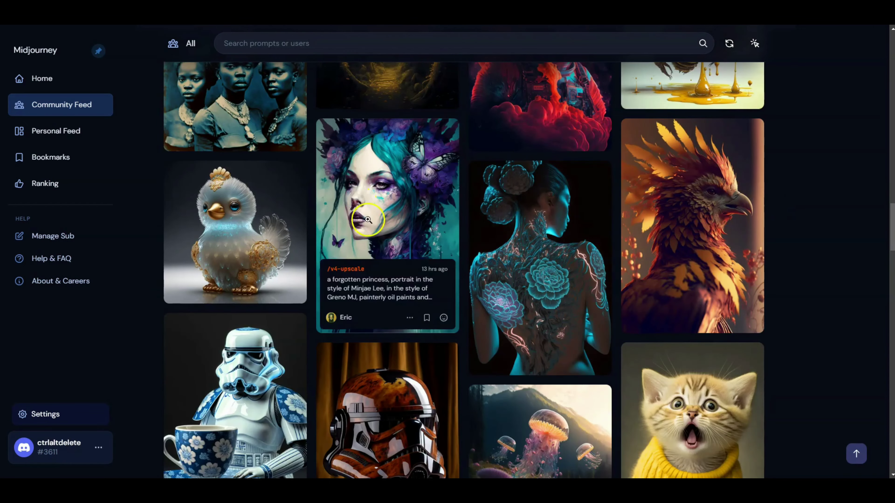
{"action": "left_click", "coordinate": [439, 262]}
{"action": "left_click_drag", "start_coordinate": [406, 319], "coordinate": [240, 286]}
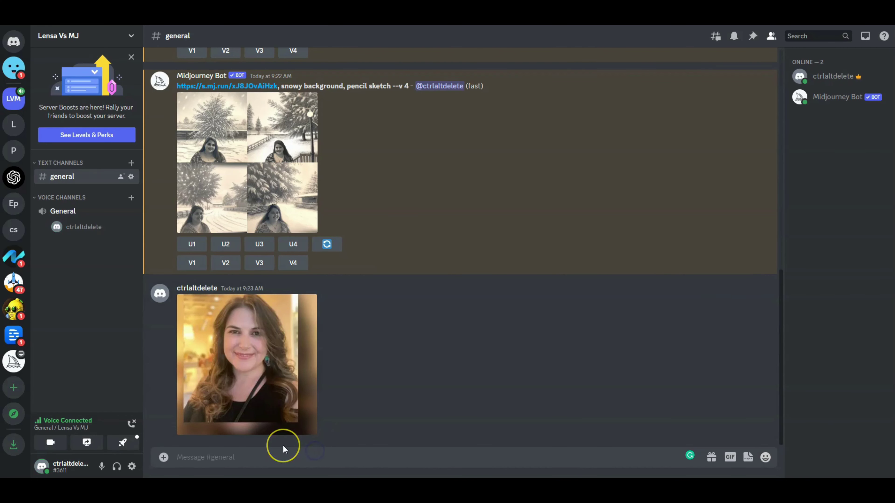
Step: Submit /imagine with the forgotten-princess prompt plus the photo's image address from clipboard history
{"action": "type", "text": "/i"}
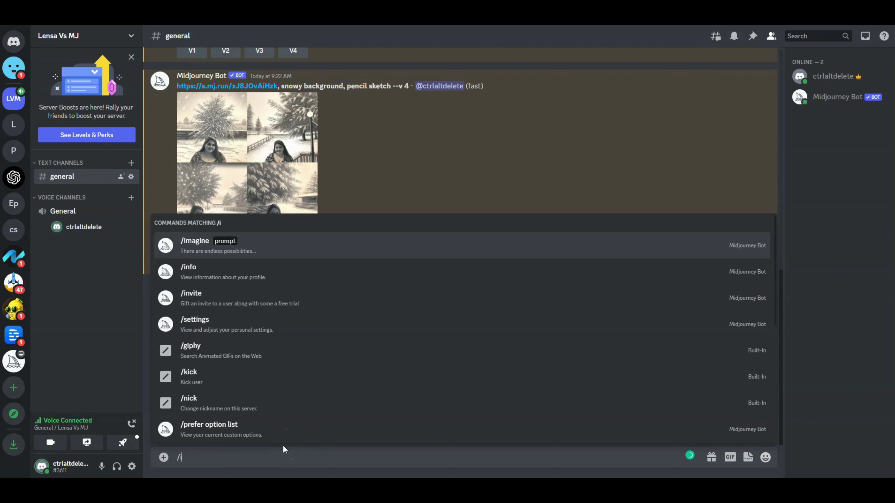
{"action": "type", "text": "magine prompt"}
{"action": "key", "text": "Tab"}
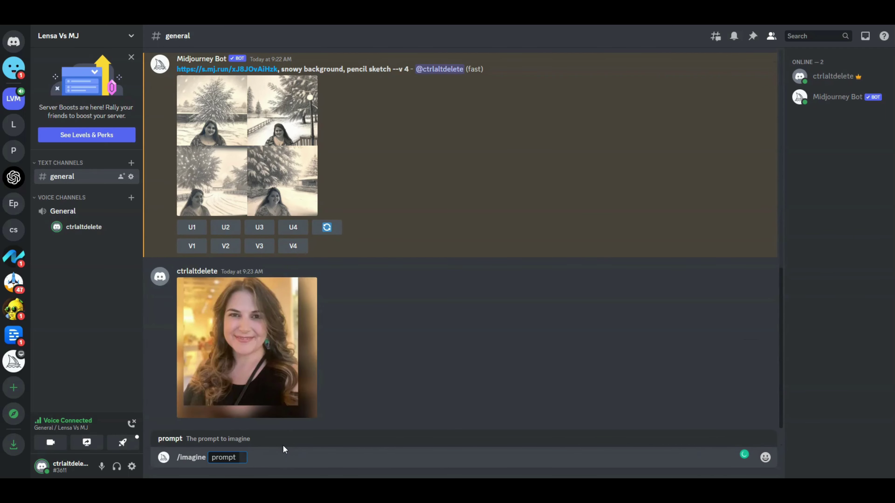
{"action": "key", "text": "super+v"}
{"action": "left_click", "coordinate": [310, 298]}
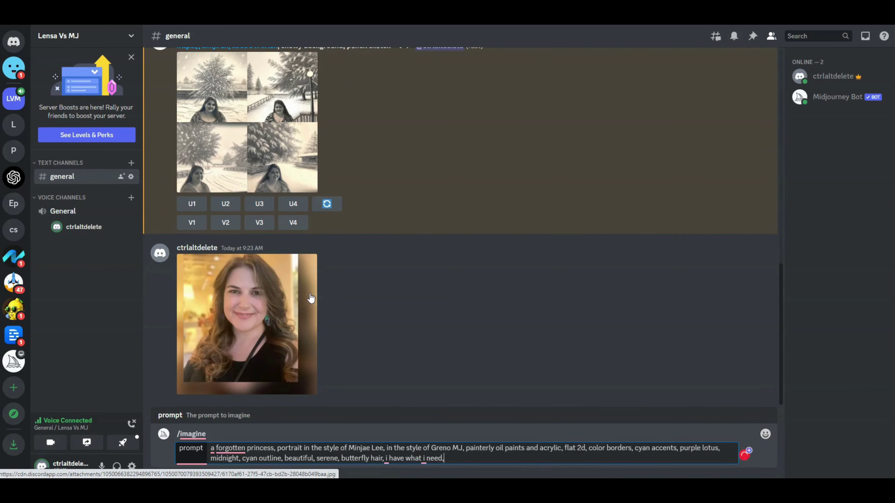
{"action": "key", "text": "super+v"}
{"action": "key", "text": "Down"}
{"action": "key", "text": "Return"}
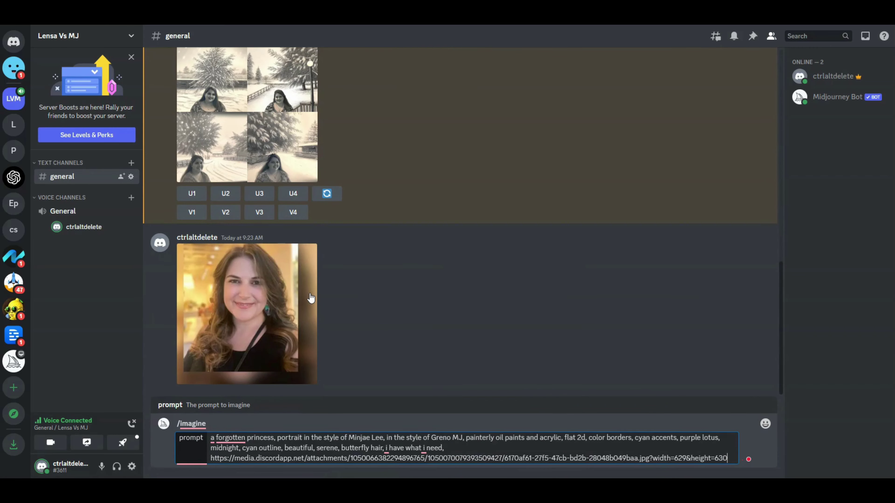
{"action": "key", "text": "Return"}
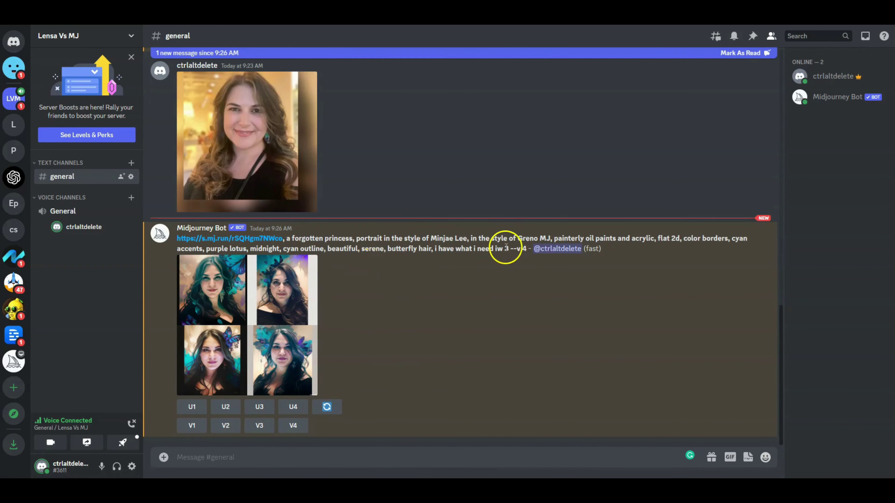
{"action": "left_click_drag", "start_coordinate": [509, 249], "coordinate": [494, 249]}
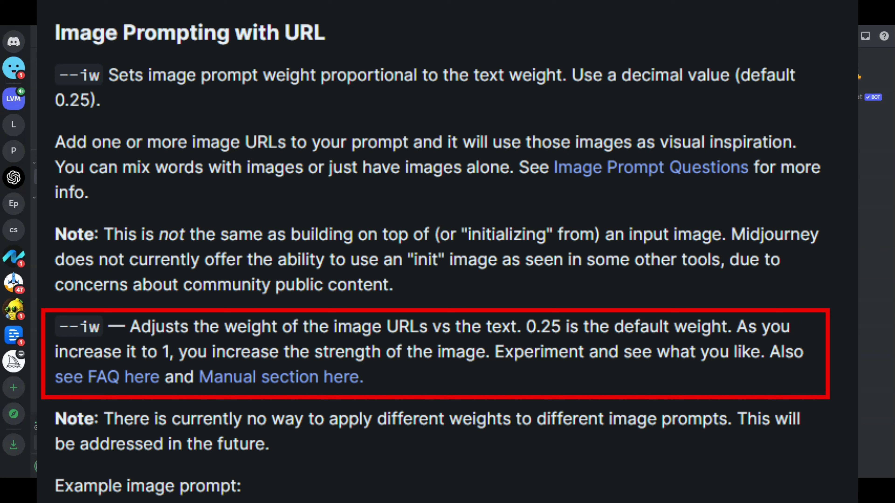
{"action": "left_click", "coordinate": [237, 324]}
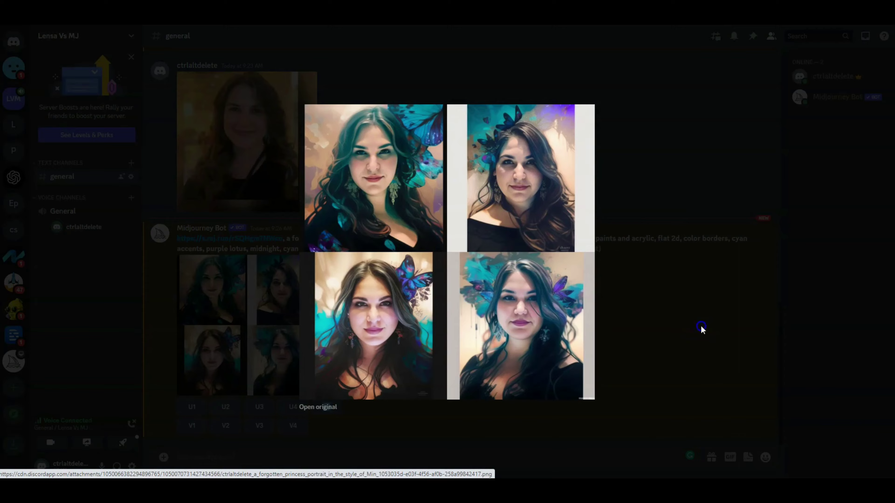
{"action": "left_click", "coordinate": [701, 327]}
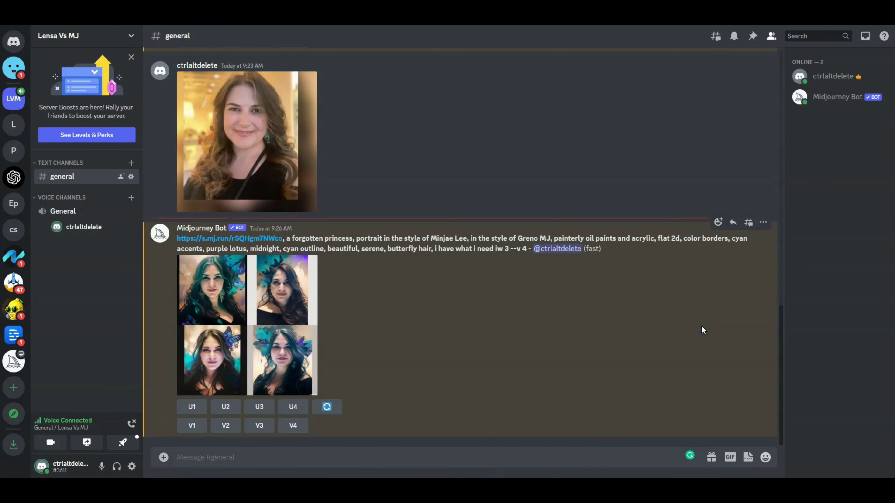